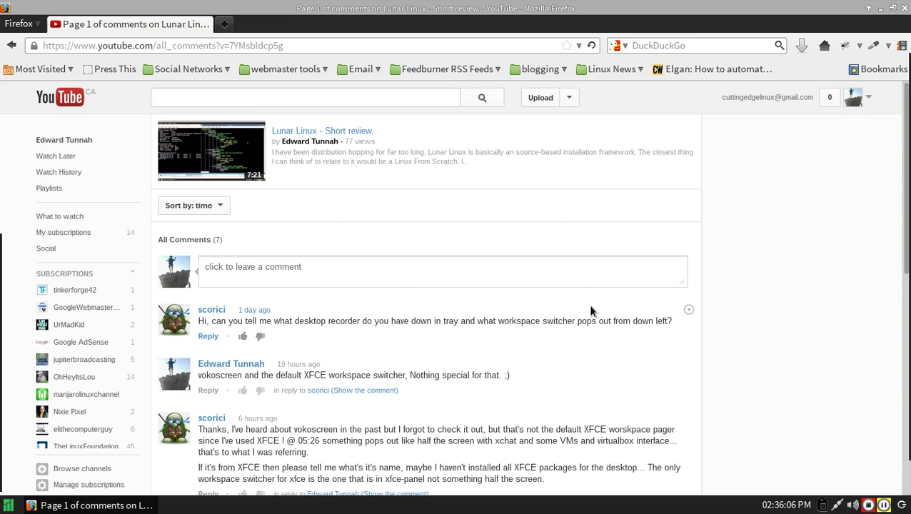
Step: Reveal the auto-hiding workspace switcher at the left edge, over the Lunar Linux review comments
mouse_move(2, 379)
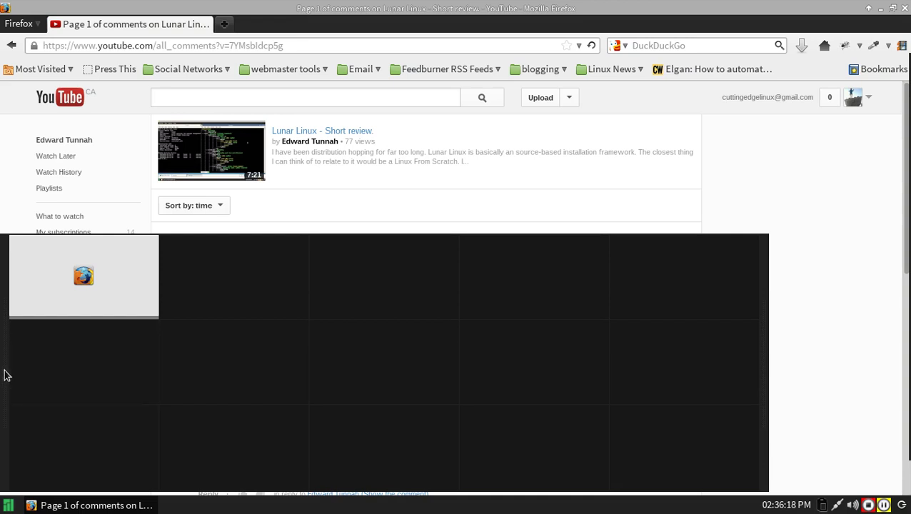
Step: Switch to workspace 2 and open Panel Preferences, keeping the dialog always on top
click(200, 300)
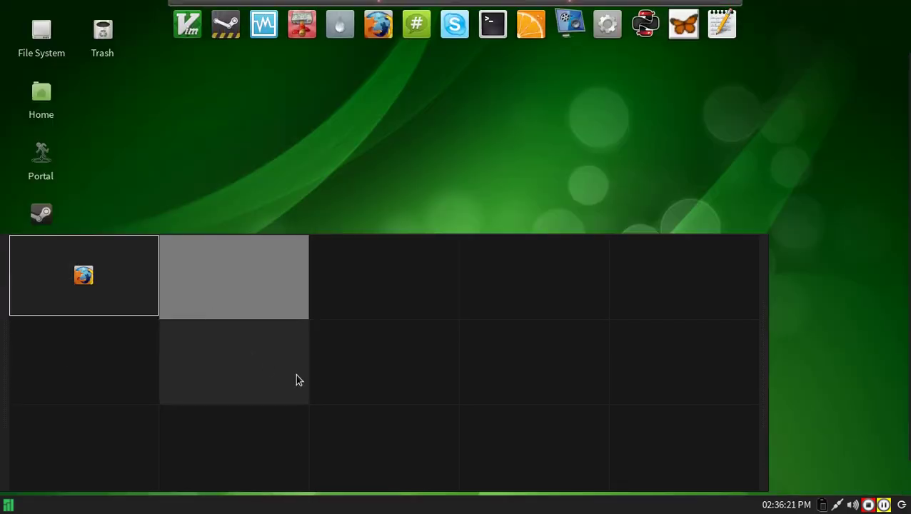
right_click(5, 371)
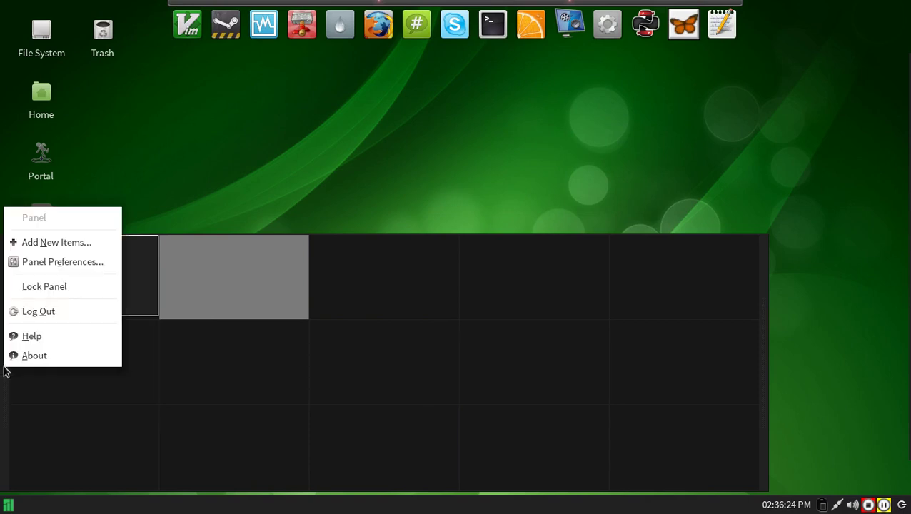
click(48, 262)
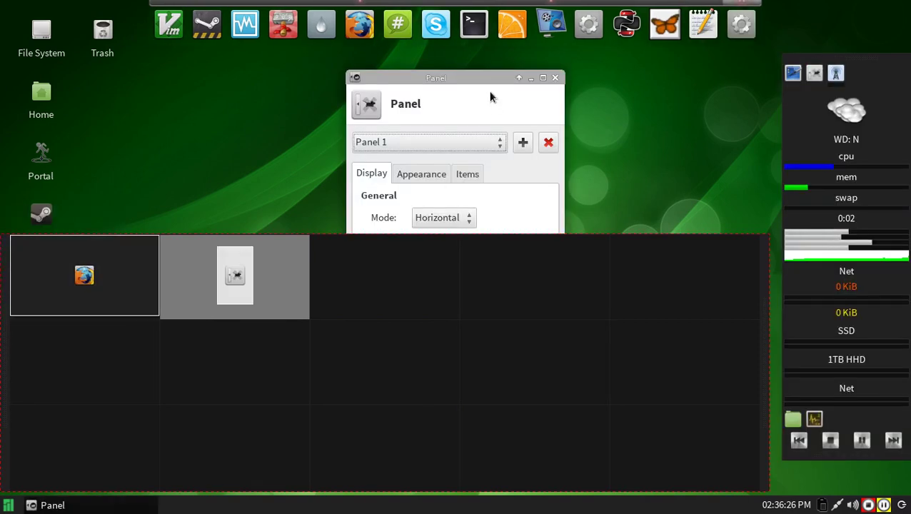
right_click(484, 80)
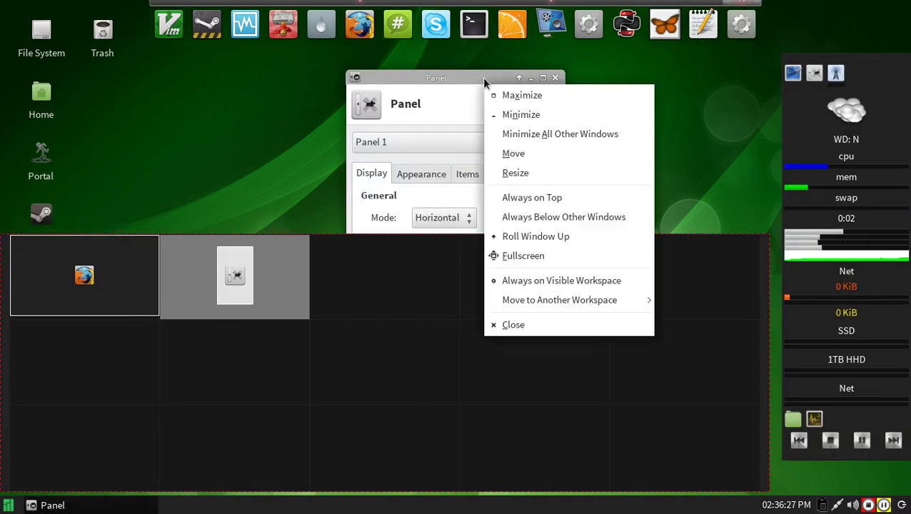
click(528, 207)
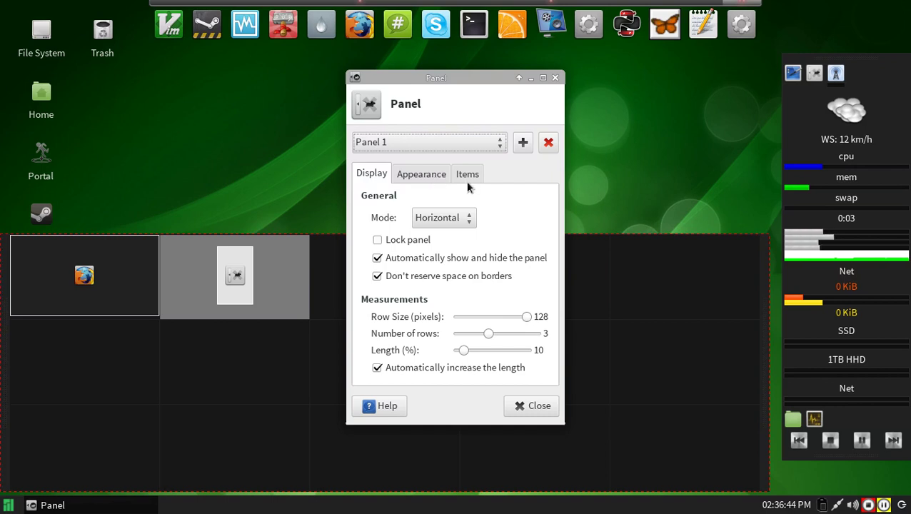
Step: Toggle 'Automatically increase the length' off and on, leaving it enabled, then review the Items tab
click(464, 370)
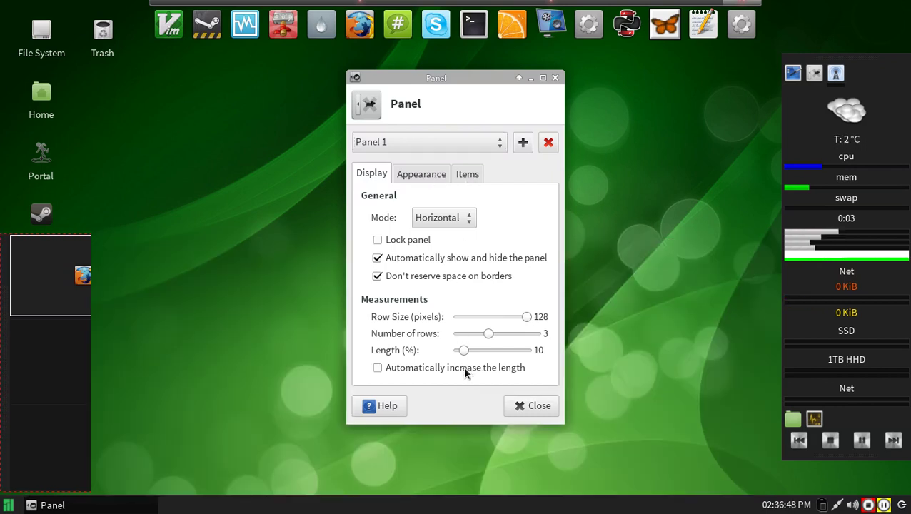
click(464, 369)
click(464, 369)
click(464, 369)
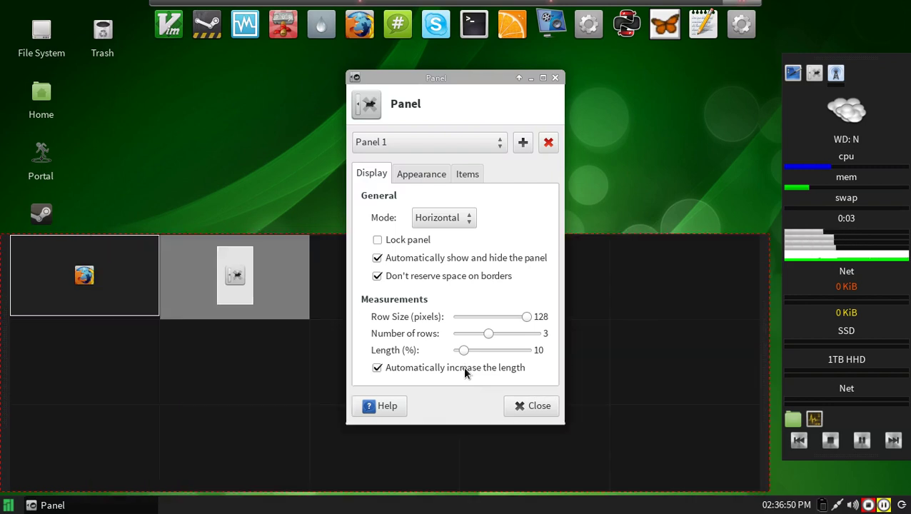
click(471, 174)
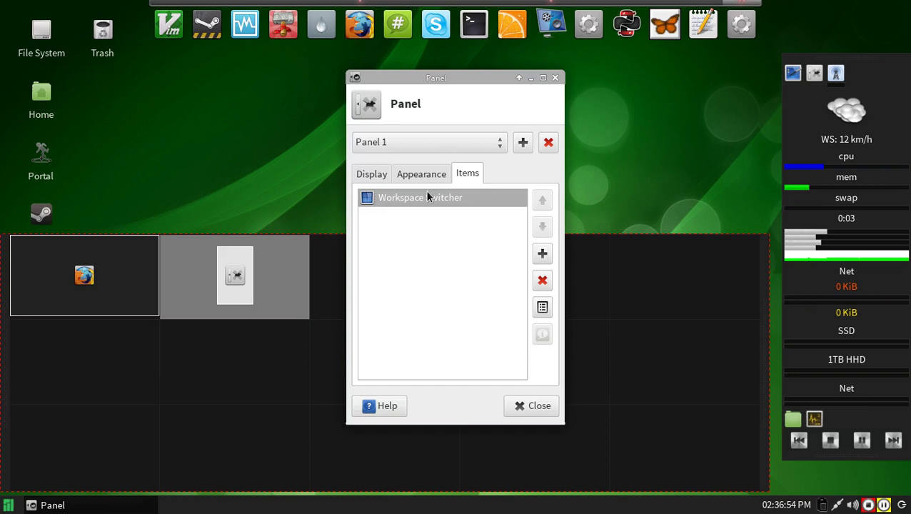
Step: Close Panel Preferences and open Workspace Settings from the Workspace Switcher properties
click(531, 407)
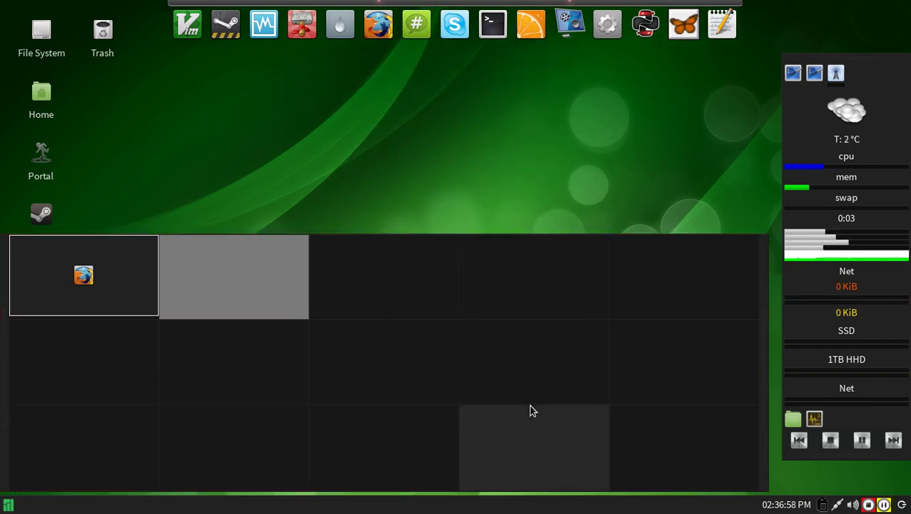
right_click(391, 335)
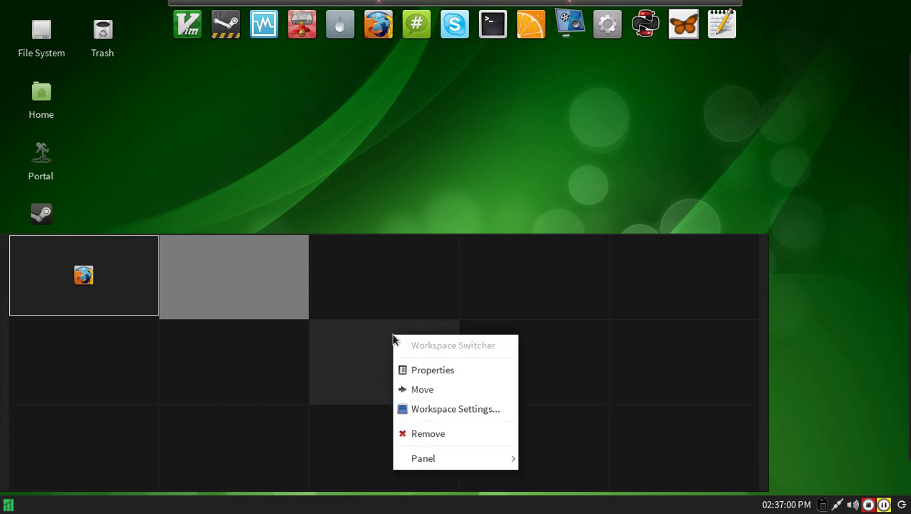
click(420, 370)
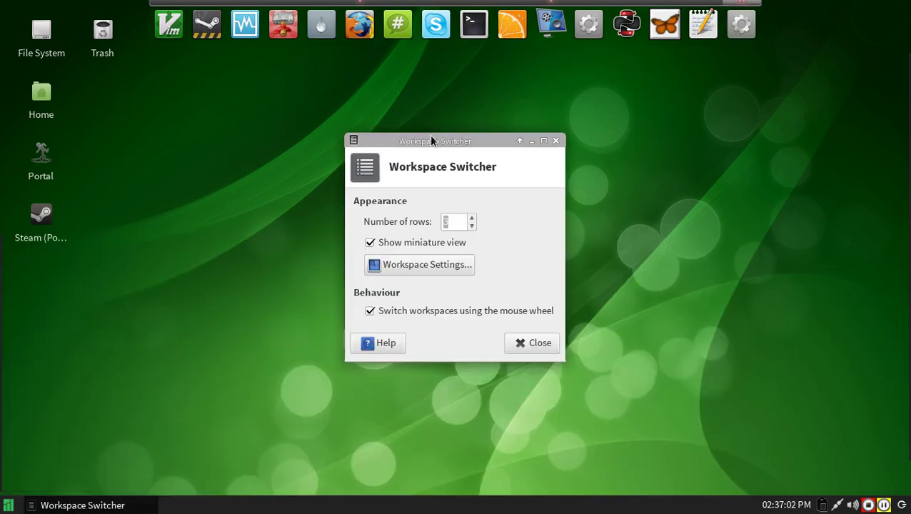
click(407, 266)
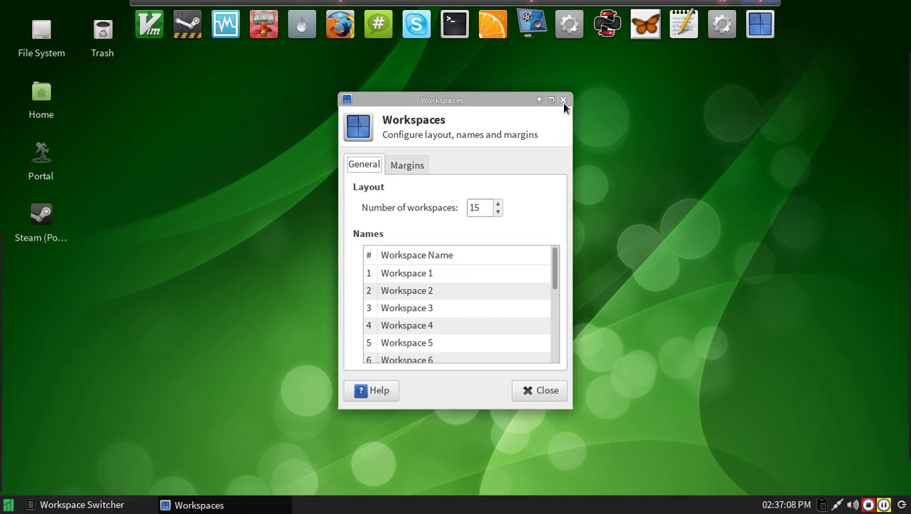
click(562, 101)
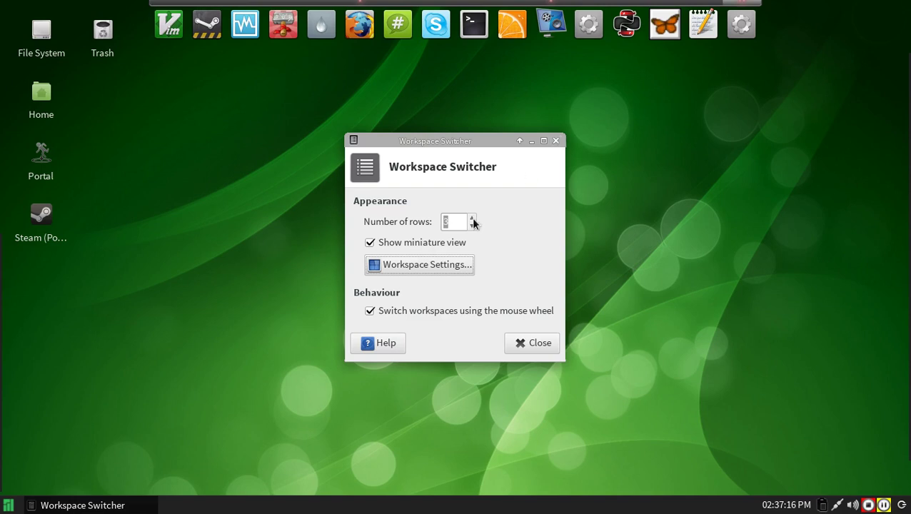
click(452, 265)
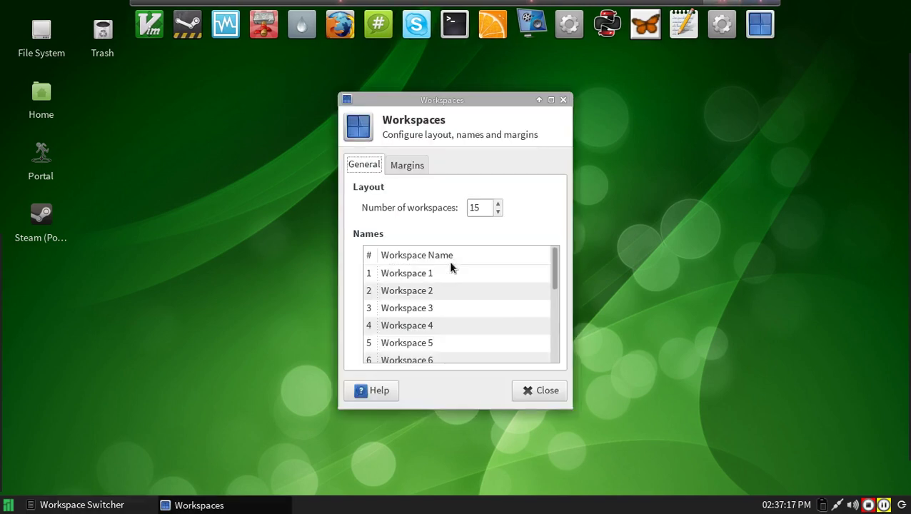
Step: Lower the number of workspaces to 9 and close both settings dialogs
click(498, 212)
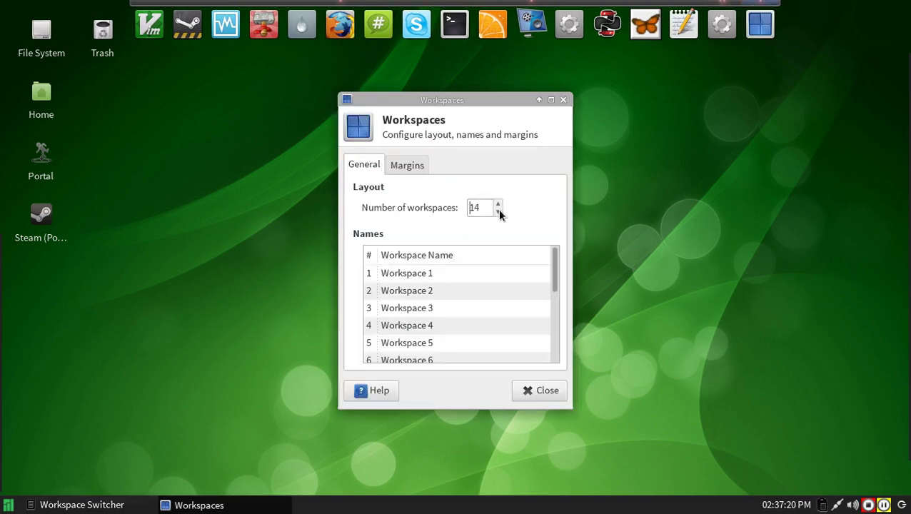
click(498, 212)
click(498, 212)
click(498, 211)
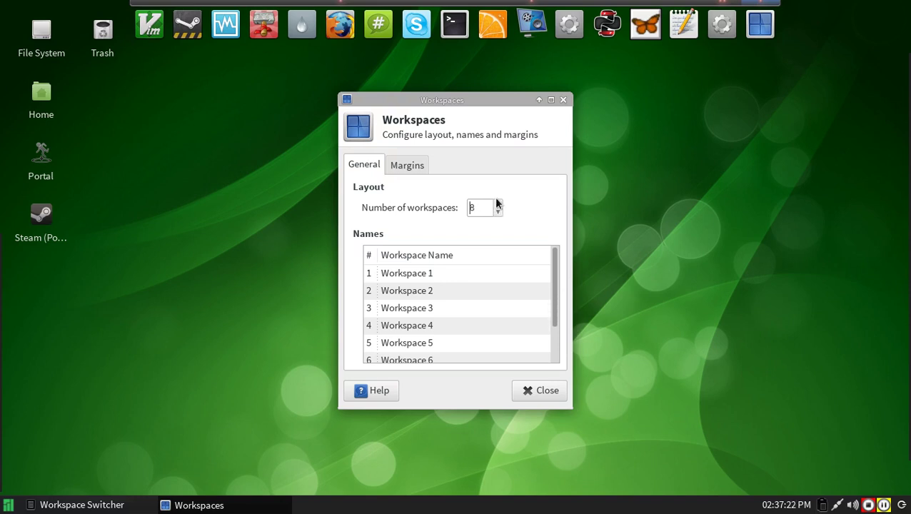
click(554, 395)
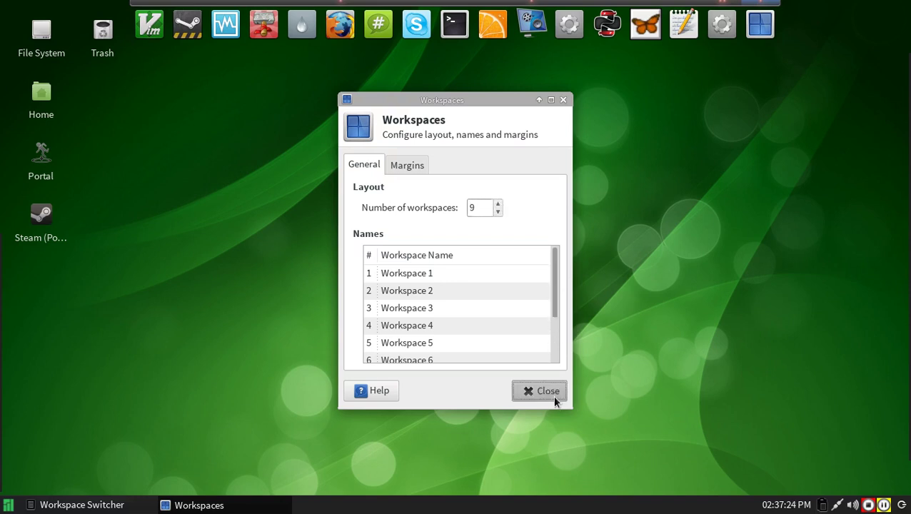
click(532, 343)
mouse_move(2, 357)
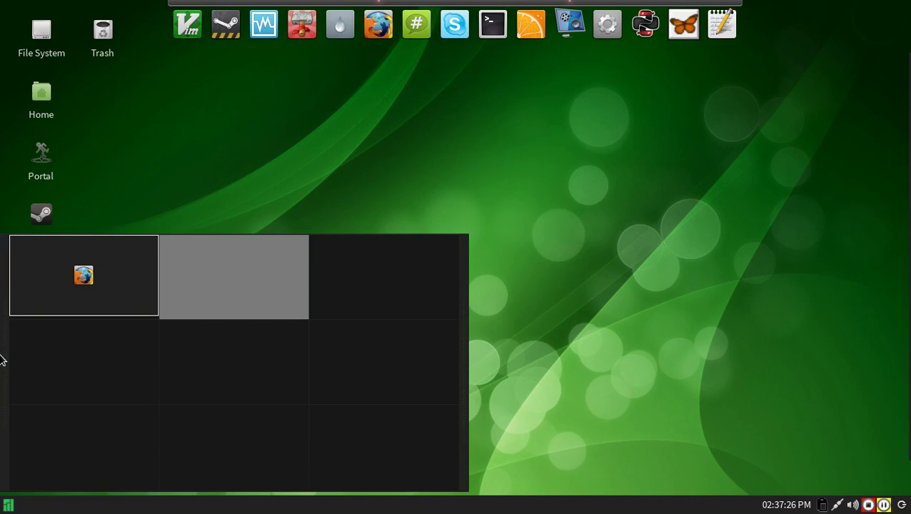
Step: In Workspace Switcher properties, raise Number of rows from 3 to 4 and close the dialogs
right_click(464, 292)
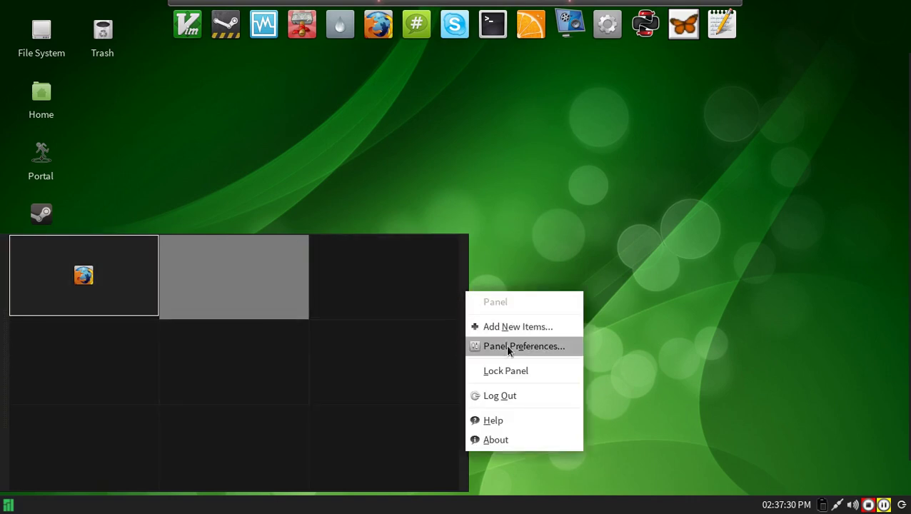
key(Escape)
right_click(256, 354)
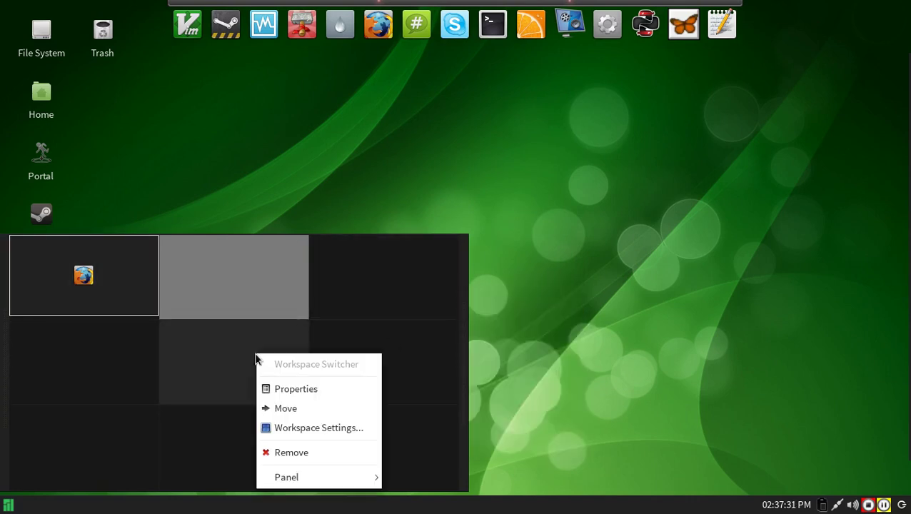
click(302, 387)
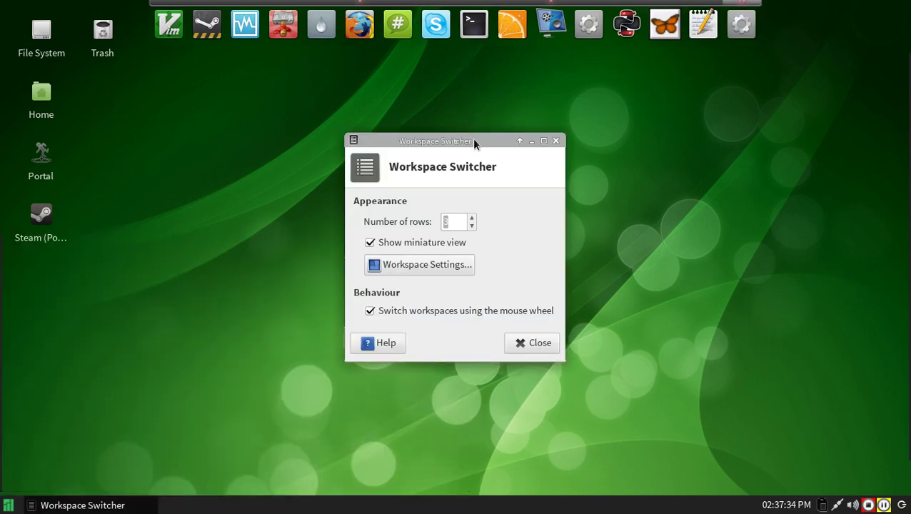
click(432, 265)
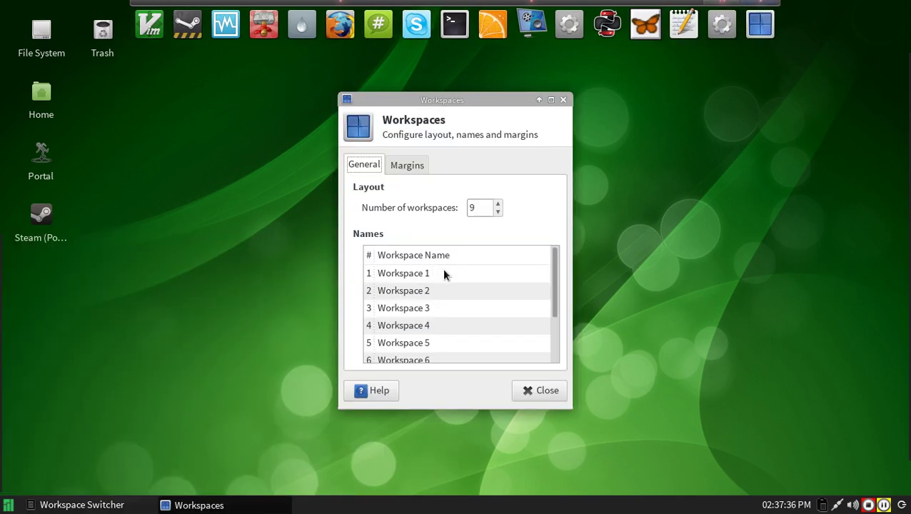
scroll(498, 207, up, 6)
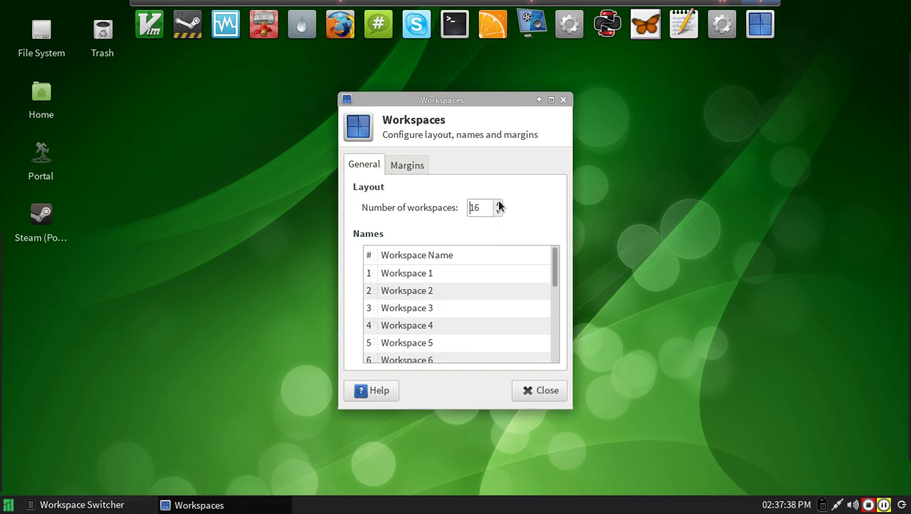
click(542, 399)
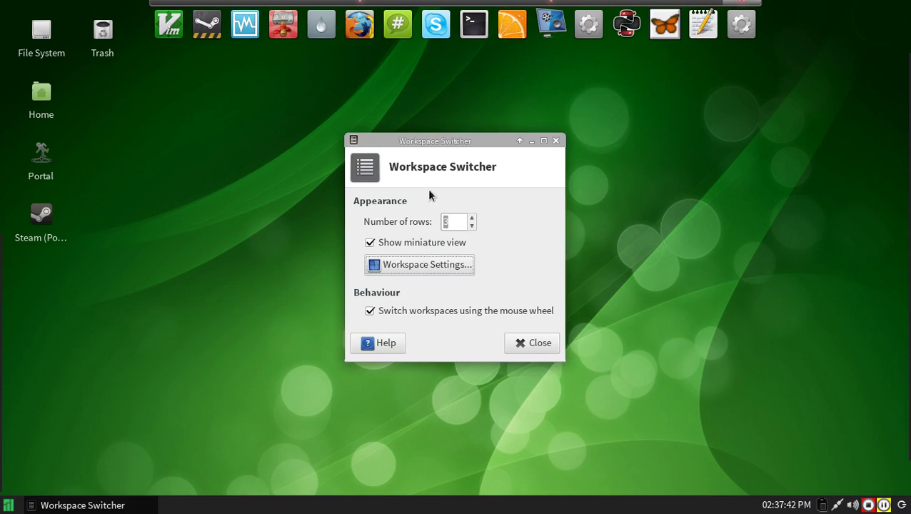
click(472, 218)
click(539, 345)
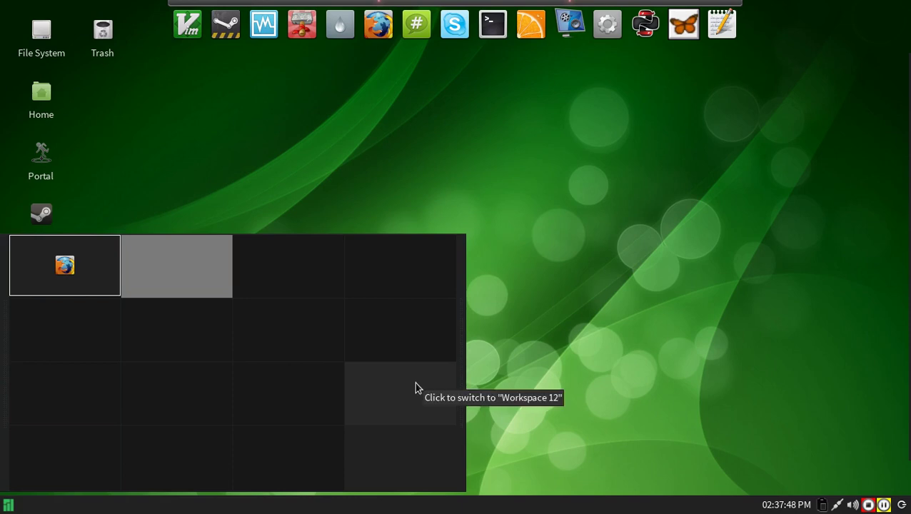
Step: Open Panel 1 preferences and raise its Number of rows slider from 3 to 4
click(500, 347)
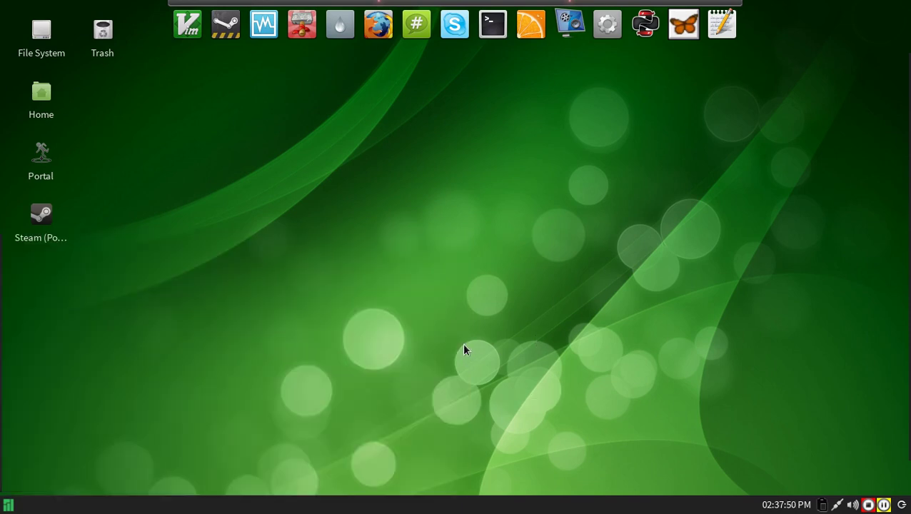
right_click(8, 347)
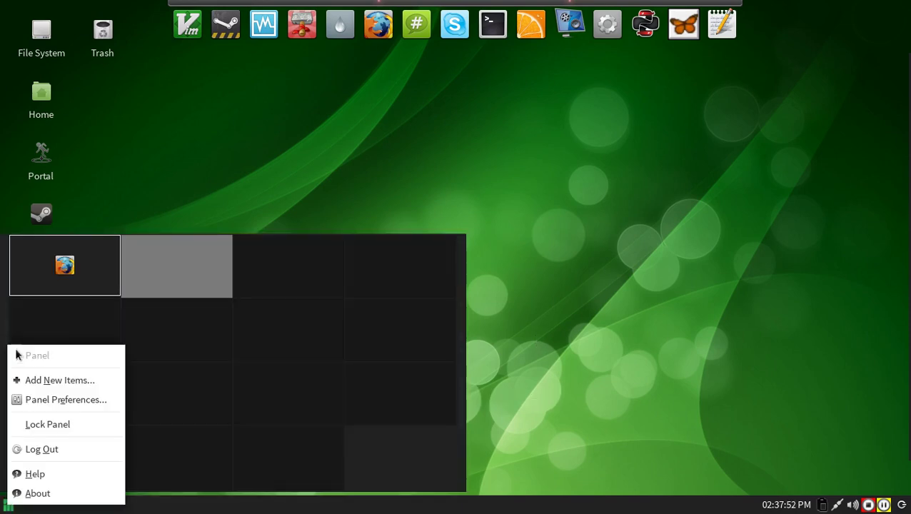
click(64, 401)
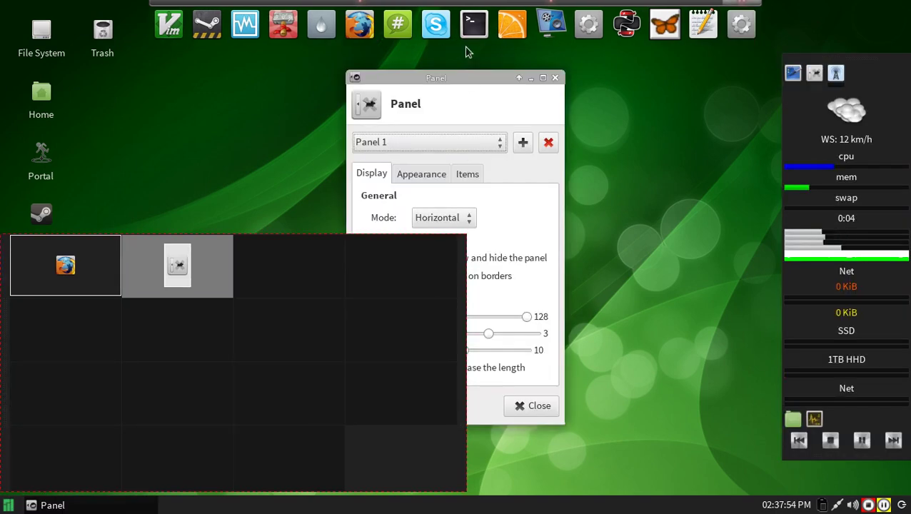
drag(467, 78, 619, 83)
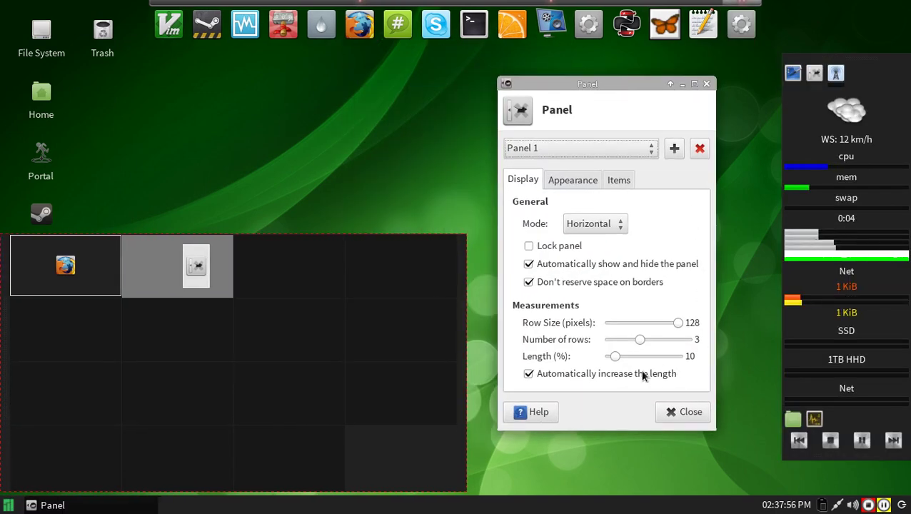
click(641, 342)
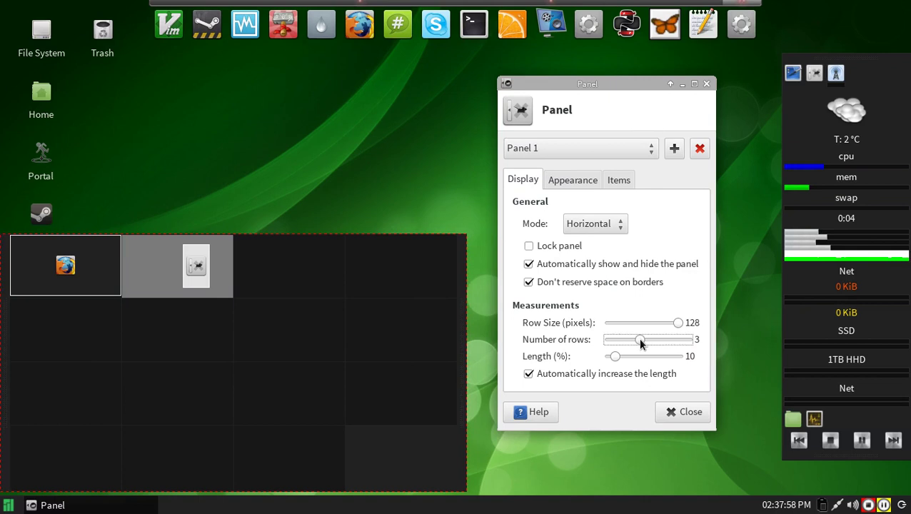
drag(641, 343, 651, 344)
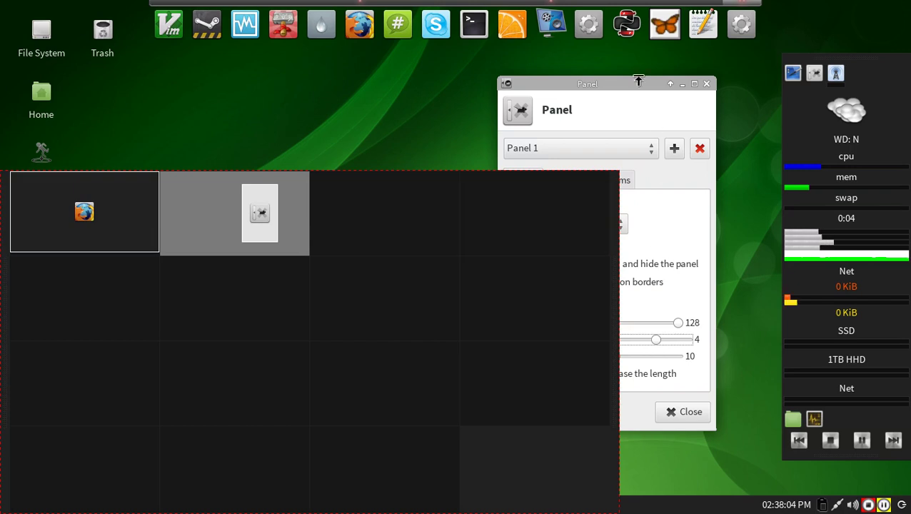
Step: Open Workspace Switcher properties and Workspace Settings, then raise the number of workspaces to 17
right_click(112, 330)
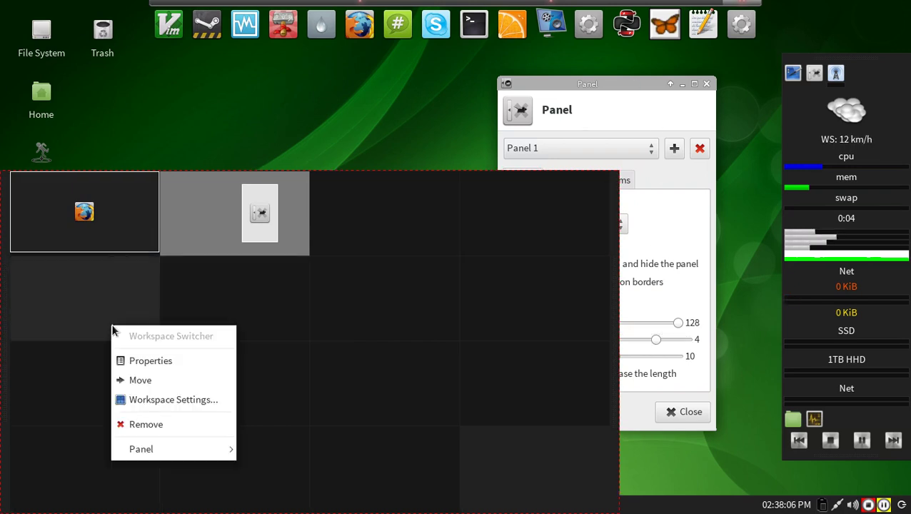
click(140, 362)
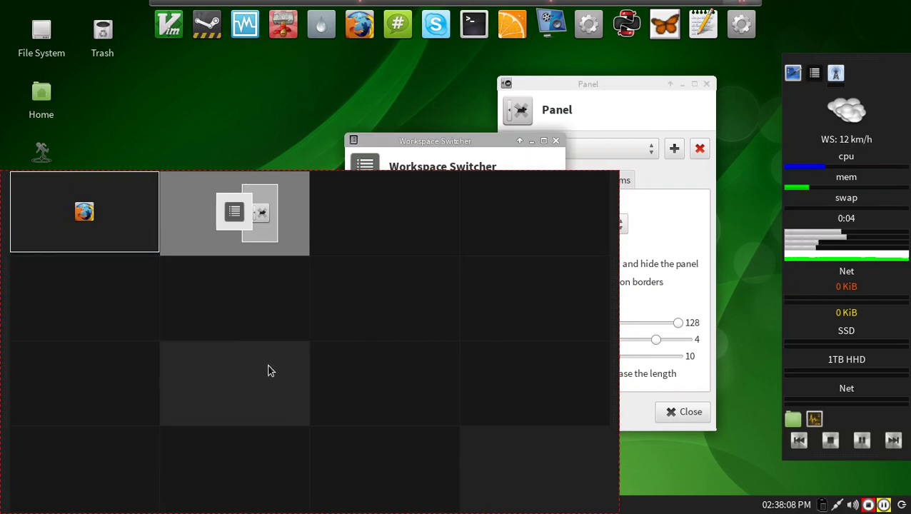
drag(425, 140, 673, 169)
click(686, 300)
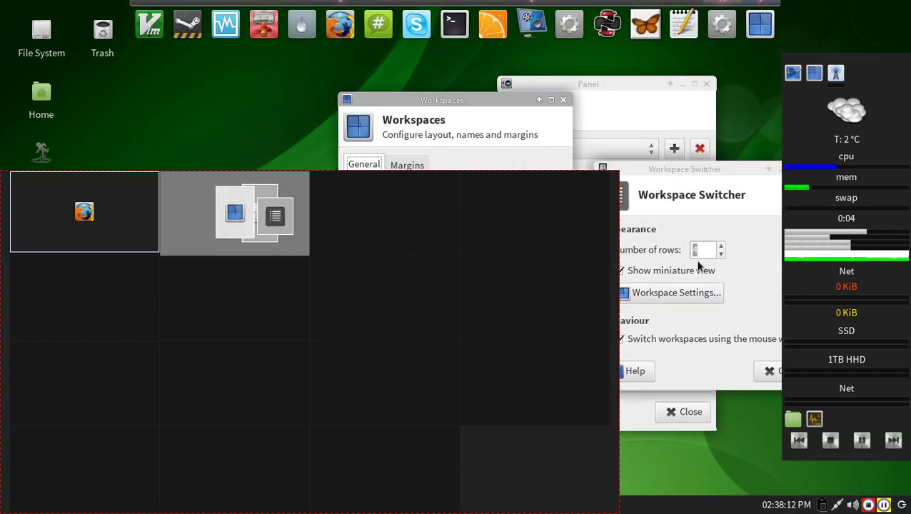
drag(465, 94, 684, 82)
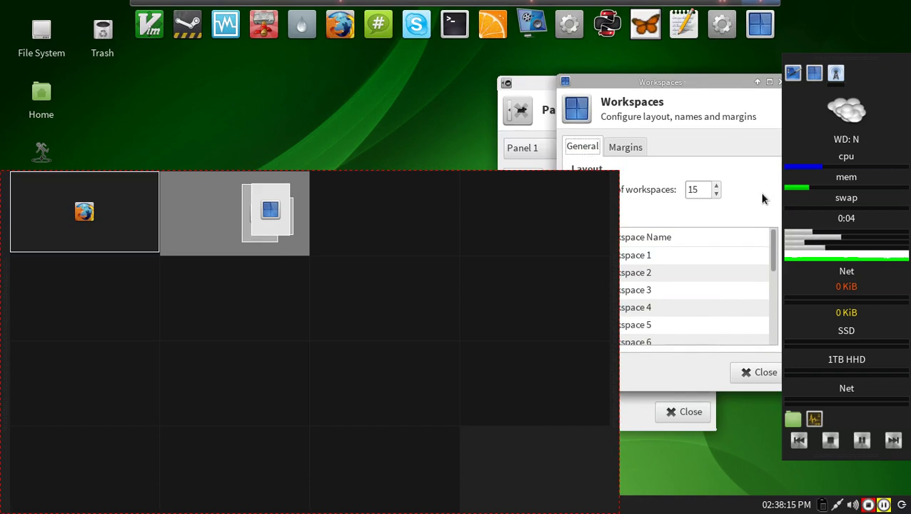
click(717, 188)
click(717, 188)
click(717, 187)
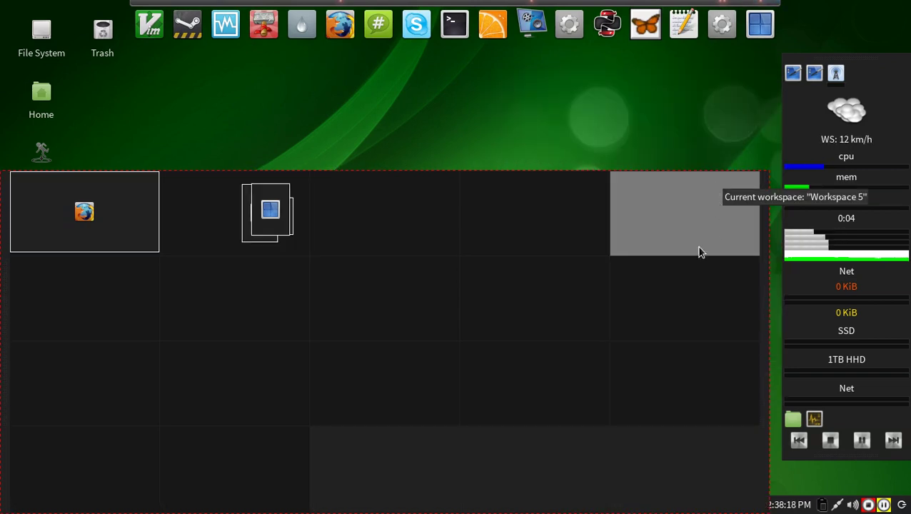
Step: Return to workspace 2, keep the Workspaces window on top, then close it and Panel Preferences
click(265, 208)
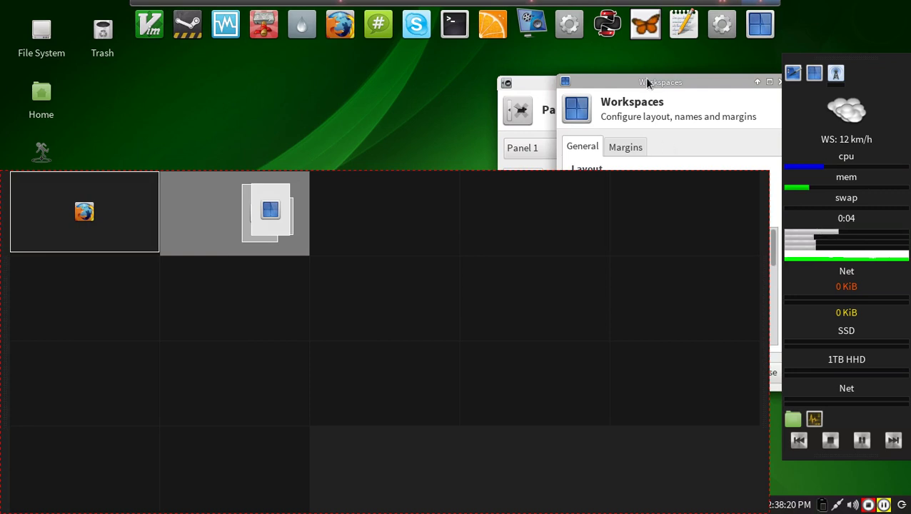
drag(648, 83, 614, 73)
right_click(614, 74)
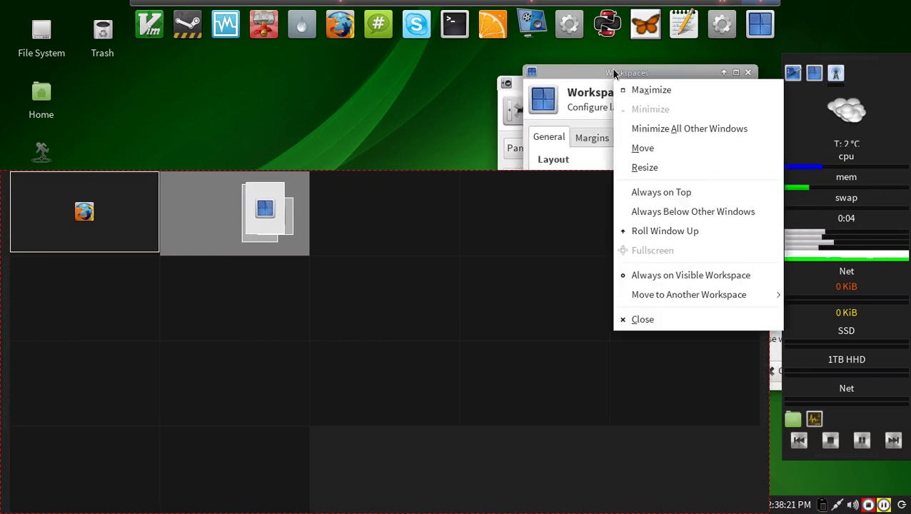
click(666, 193)
drag(628, 75, 537, 79)
right_click(537, 79)
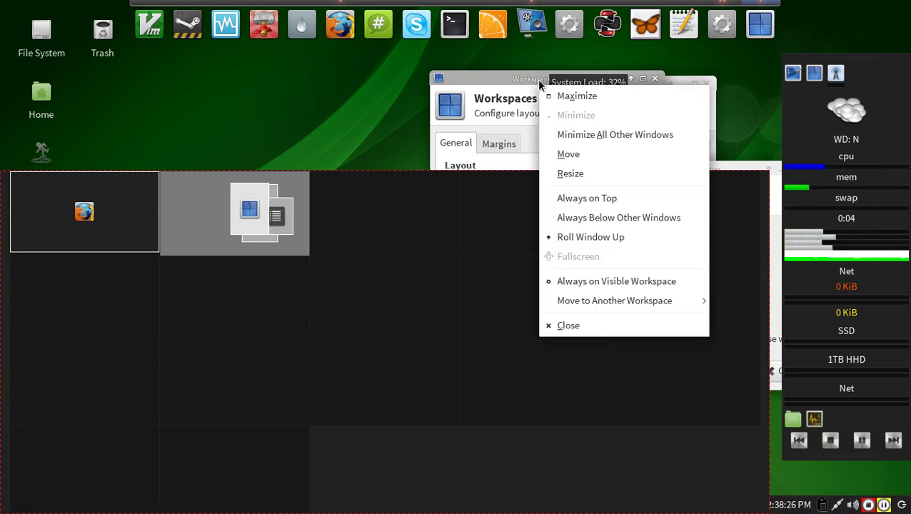
click(571, 198)
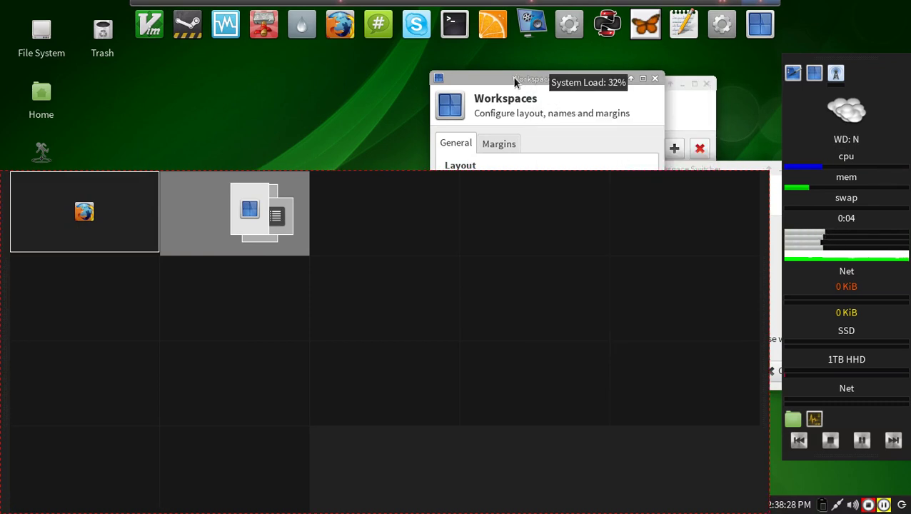
click(654, 79)
click(708, 86)
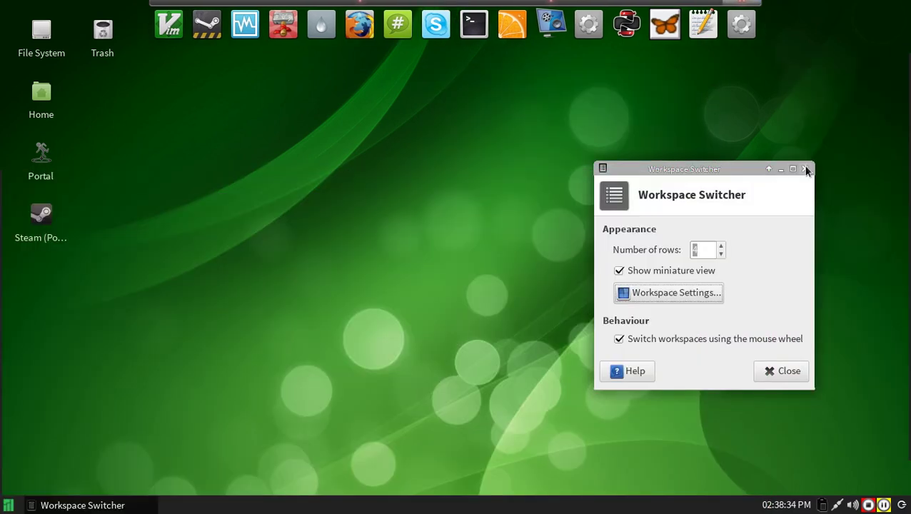
Step: Add another workspace, close Workspaces and Workspace Switcher properties, and check the larger pager
click(648, 297)
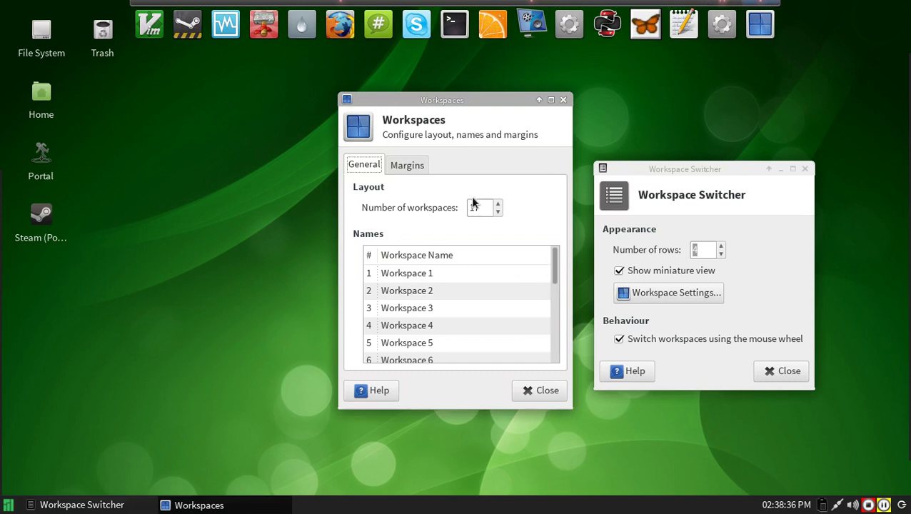
click(499, 205)
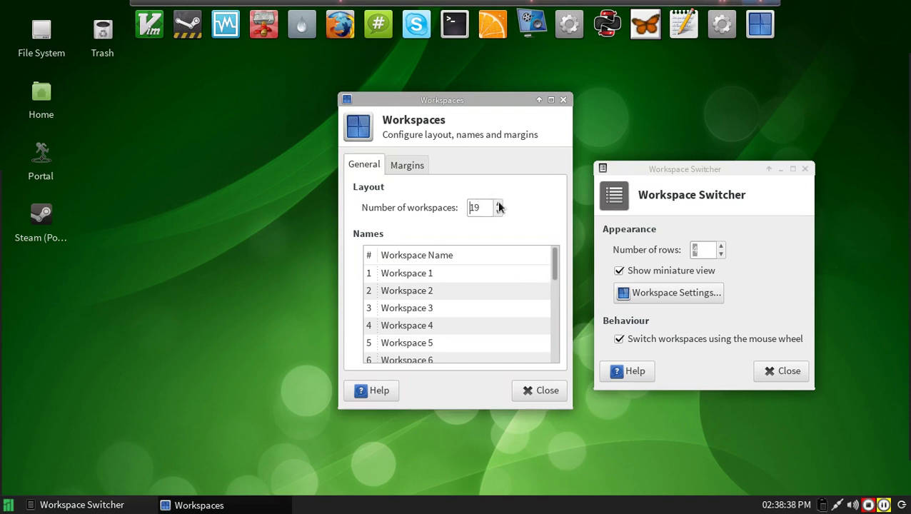
click(537, 392)
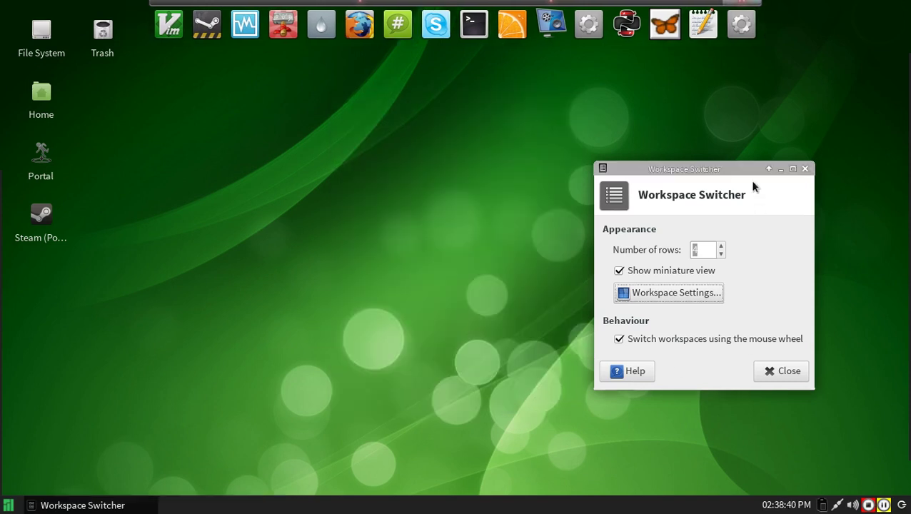
click(805, 170)
mouse_move(1, 319)
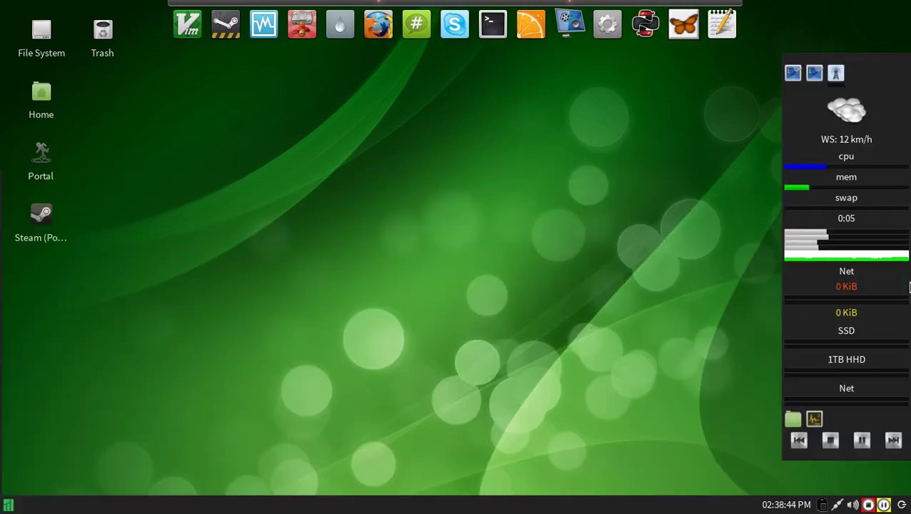
mouse_move(1, 287)
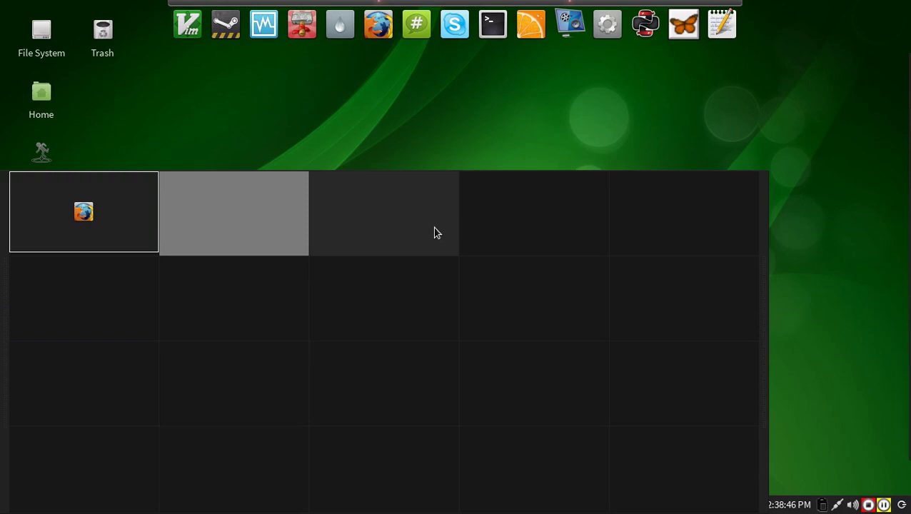